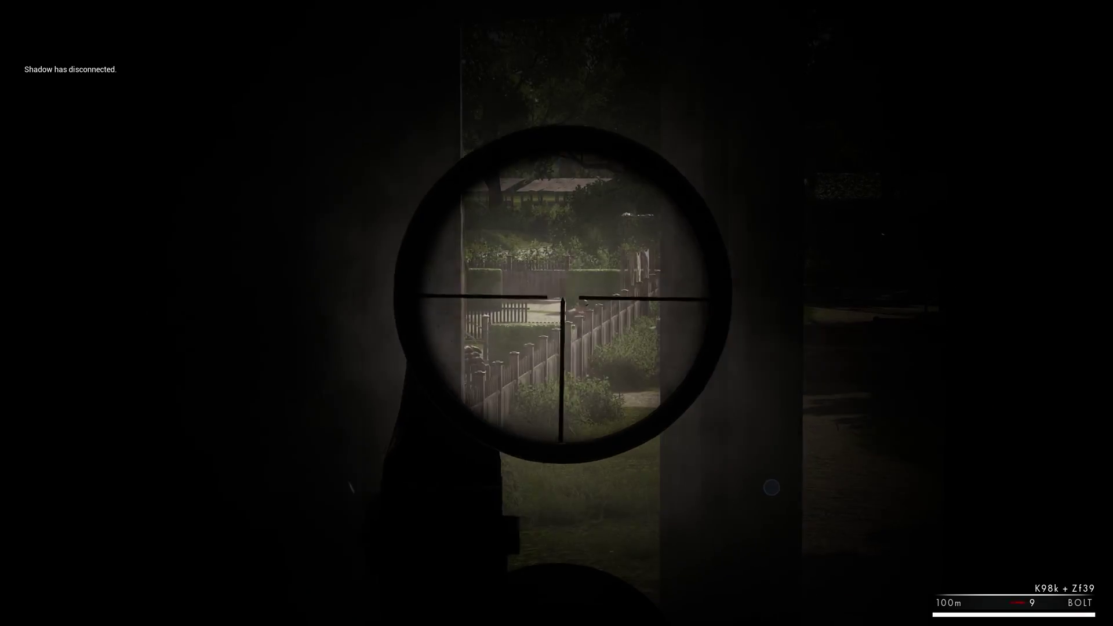
Step back, reload the scoped rifle, and repeatedly raise and lower the scope over the field and garden.
{"action": "right_click", "coordinate": [556, 313]}
{"action": "key", "text": "s"}
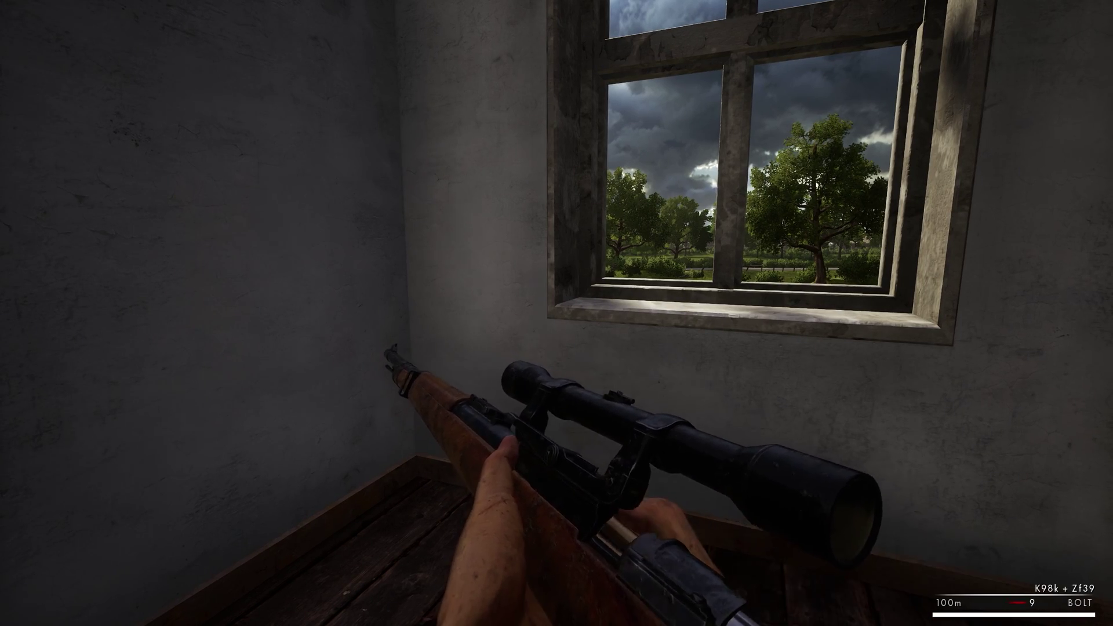
{"action": "key", "text": "r"}
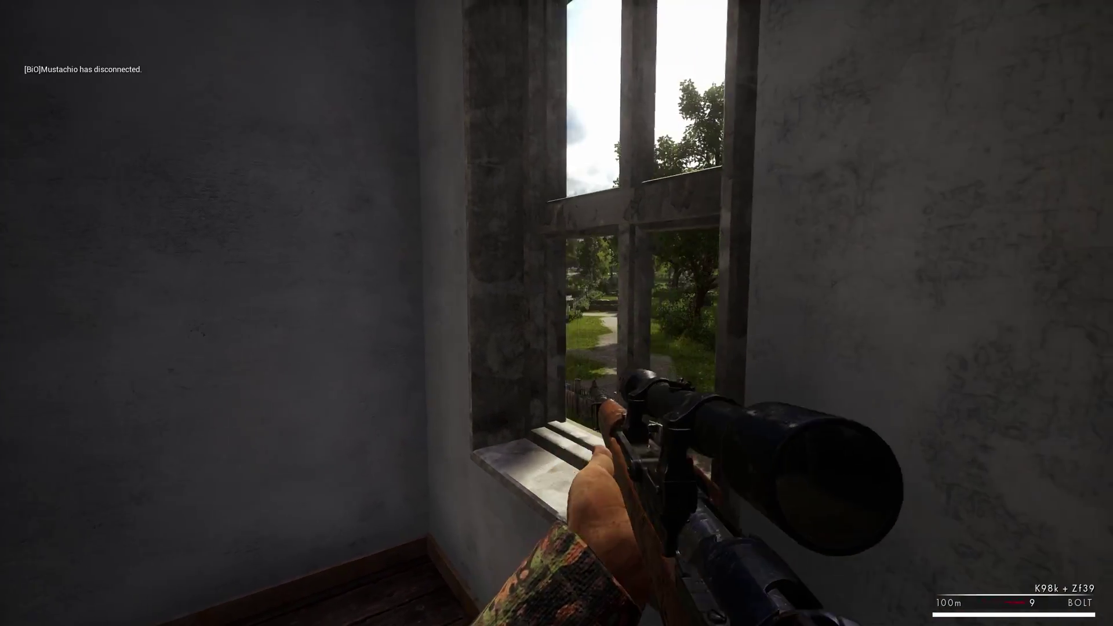
{"action": "right_click", "coordinate": [557, 313]}
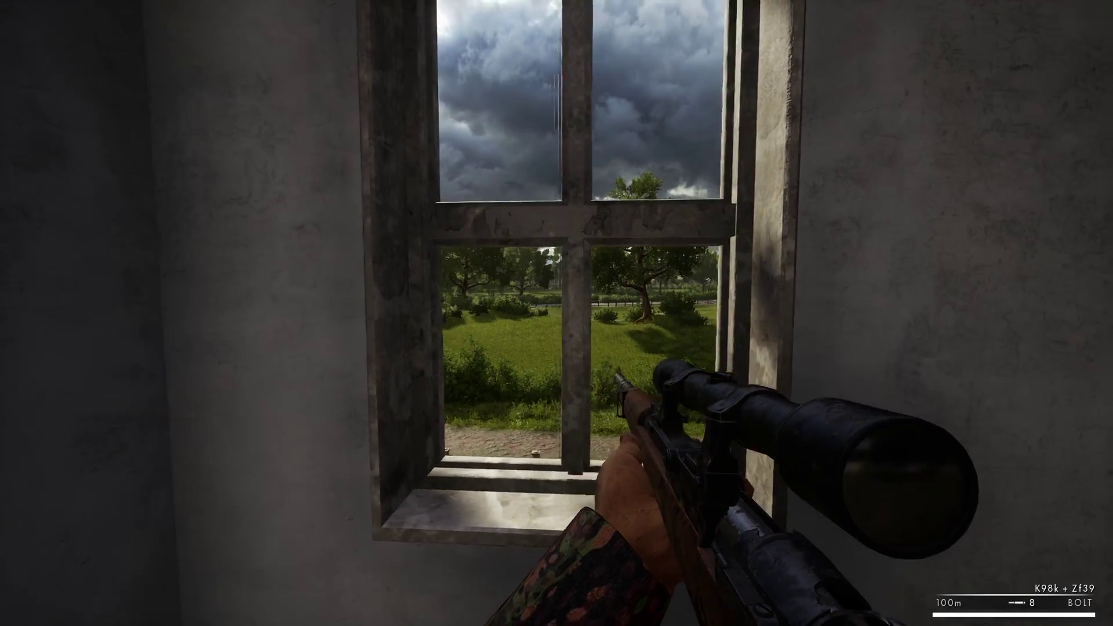
{"action": "right_click", "coordinate": [557, 313]}
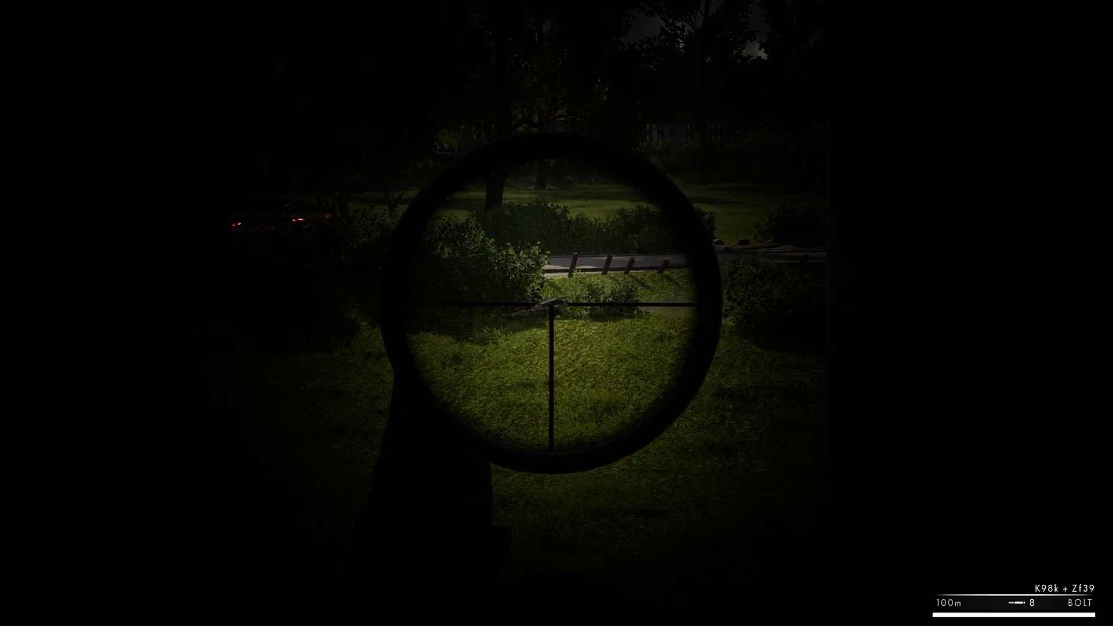
{"action": "right_click", "coordinate": [556, 313]}
{"action": "right_click", "coordinate": [557, 313]}
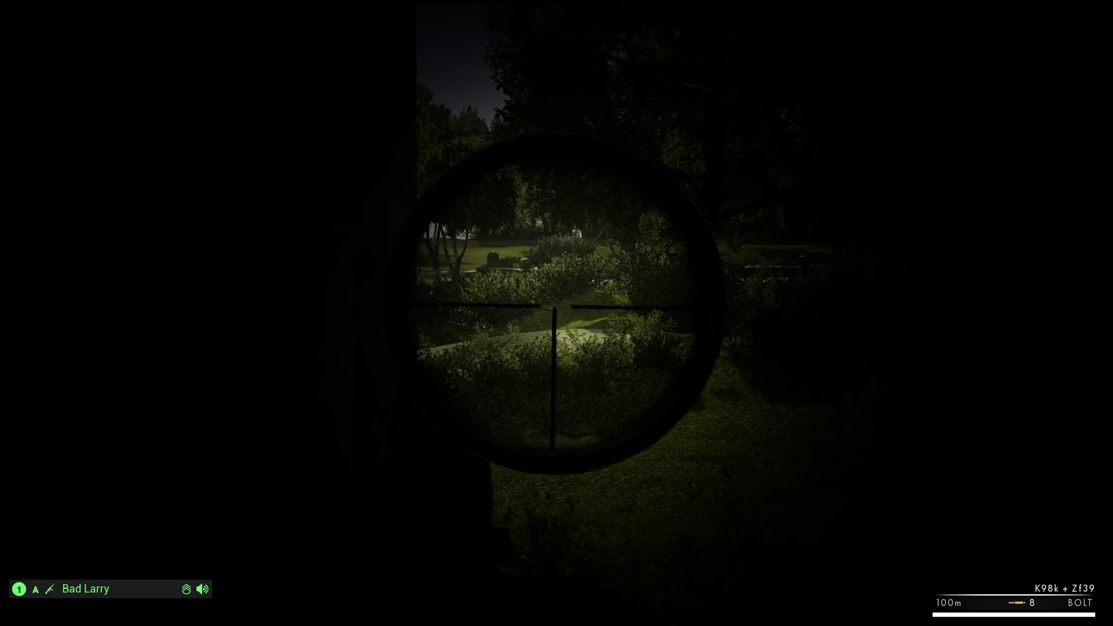
{"action": "right_click", "coordinate": [556, 313]}
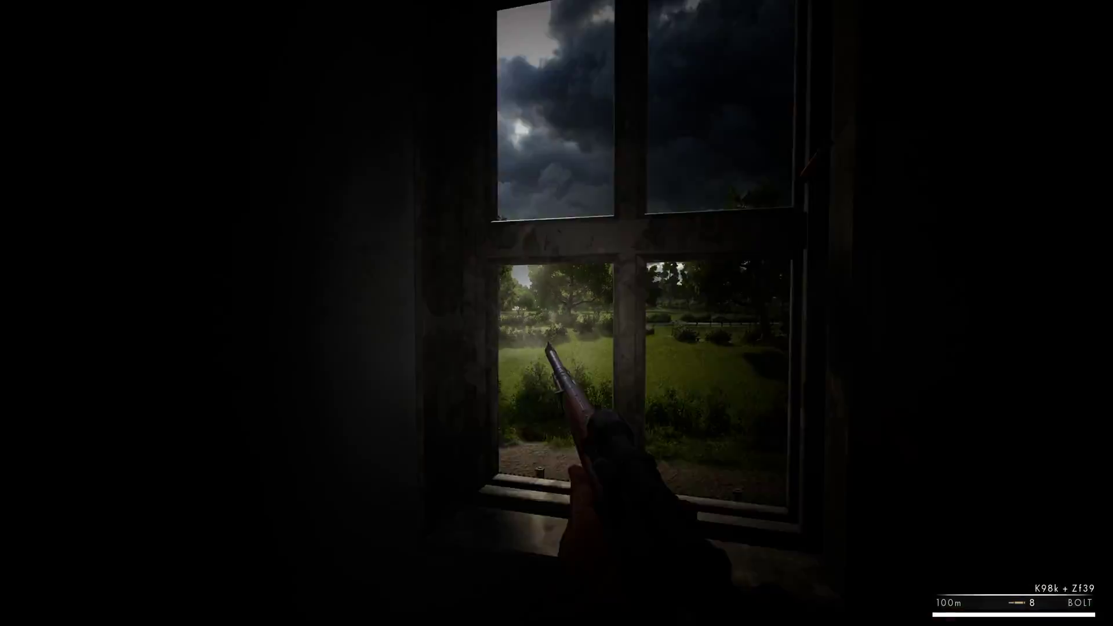
{"action": "right_click", "coordinate": [557, 313]}
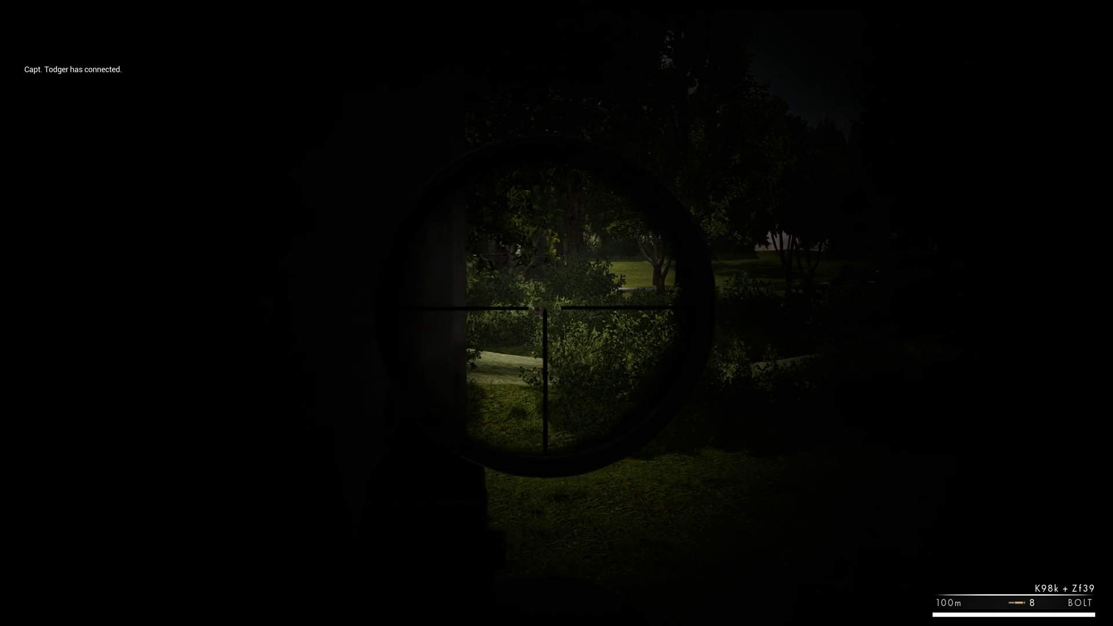
{"action": "right_click", "coordinate": [557, 313]}
{"action": "right_click", "coordinate": [556, 313]}
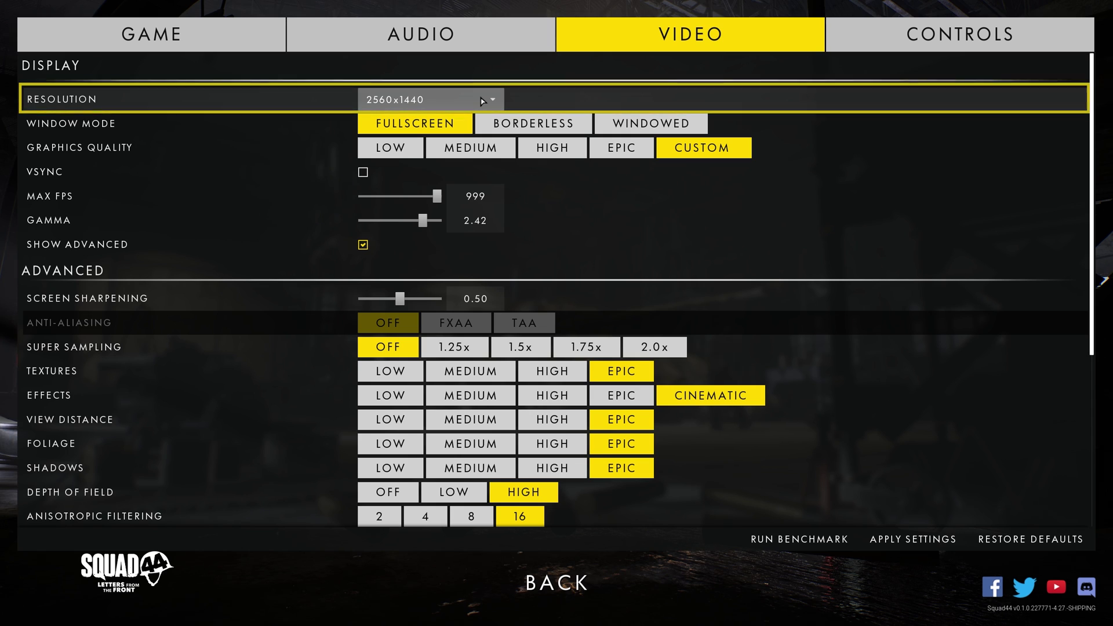
{"action": "left_click", "coordinate": [437, 101]}
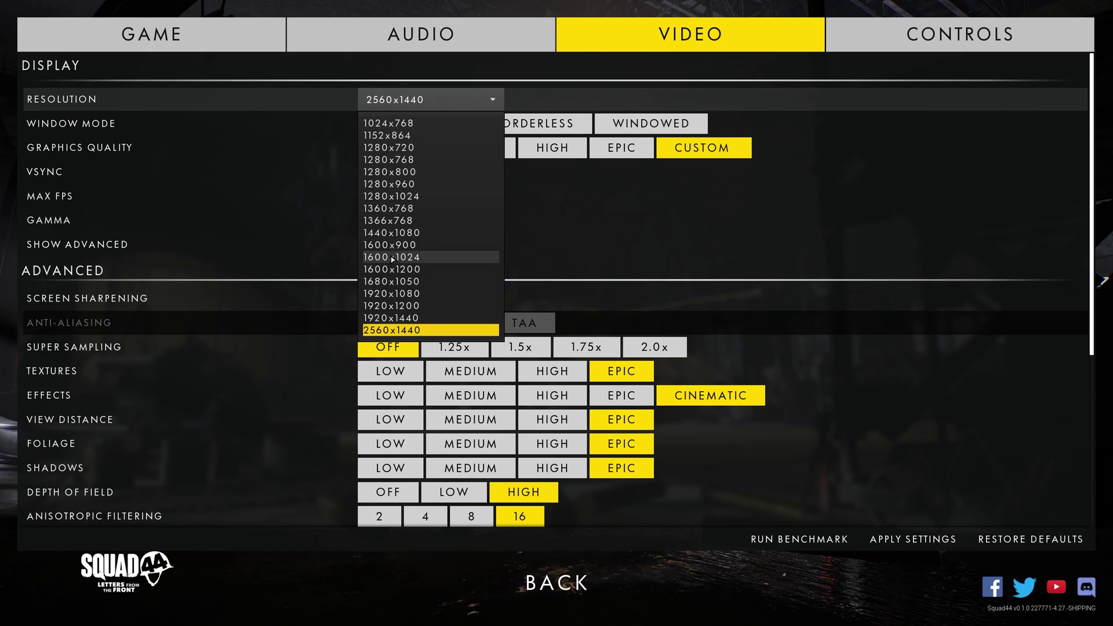
{"action": "left_click", "coordinate": [486, 105]}
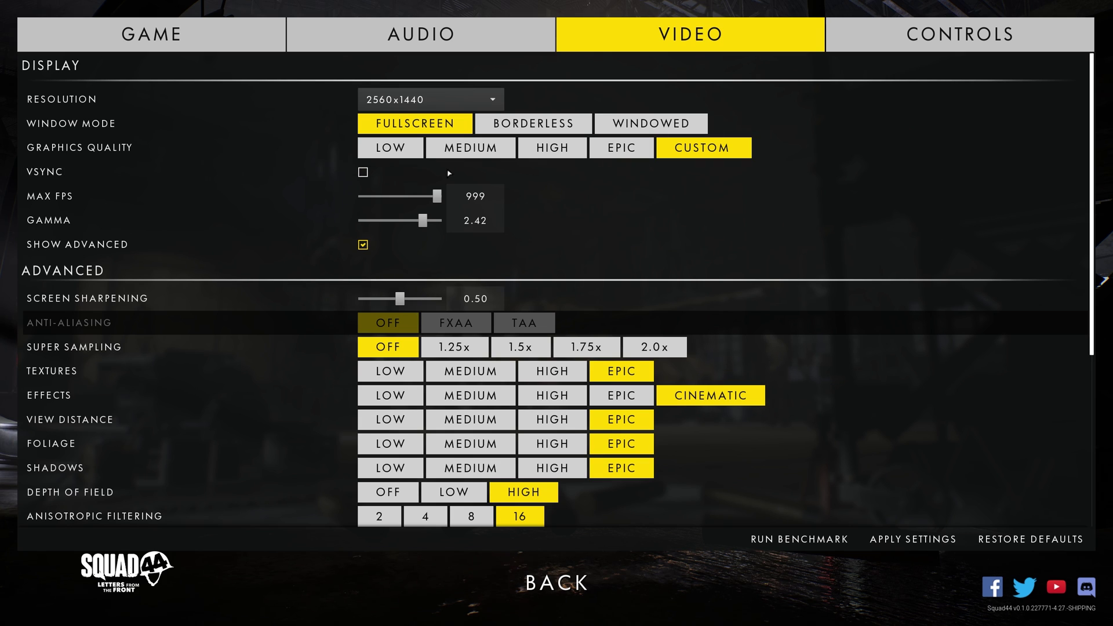
{"action": "left_click", "coordinate": [431, 205]}
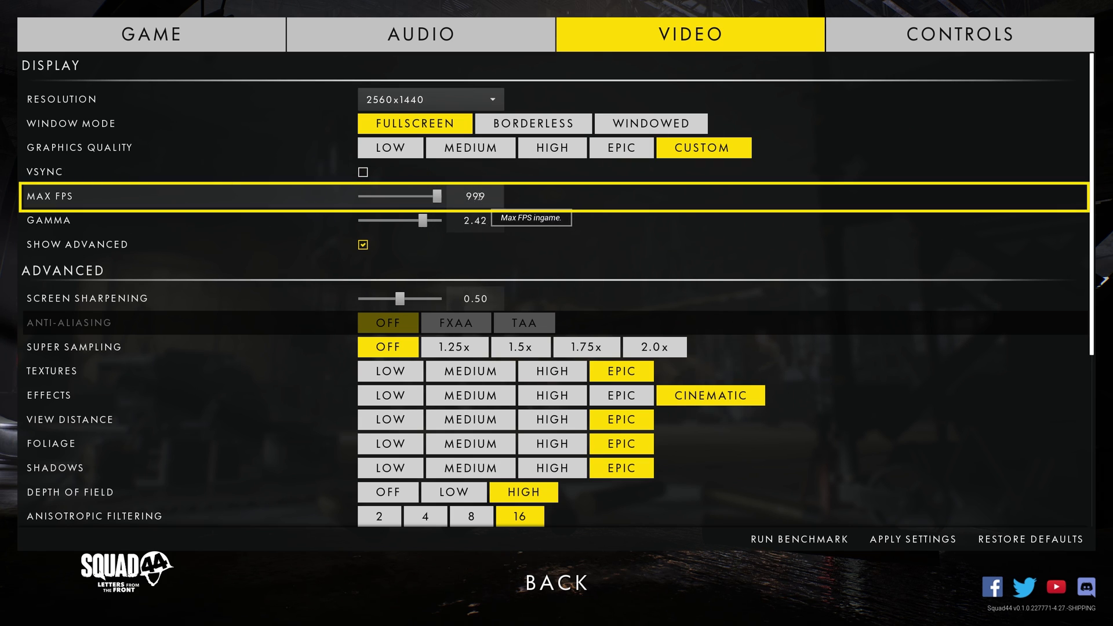
{"action": "left_click_drag", "start_coordinate": [439, 199], "coordinate": [367, 197]}
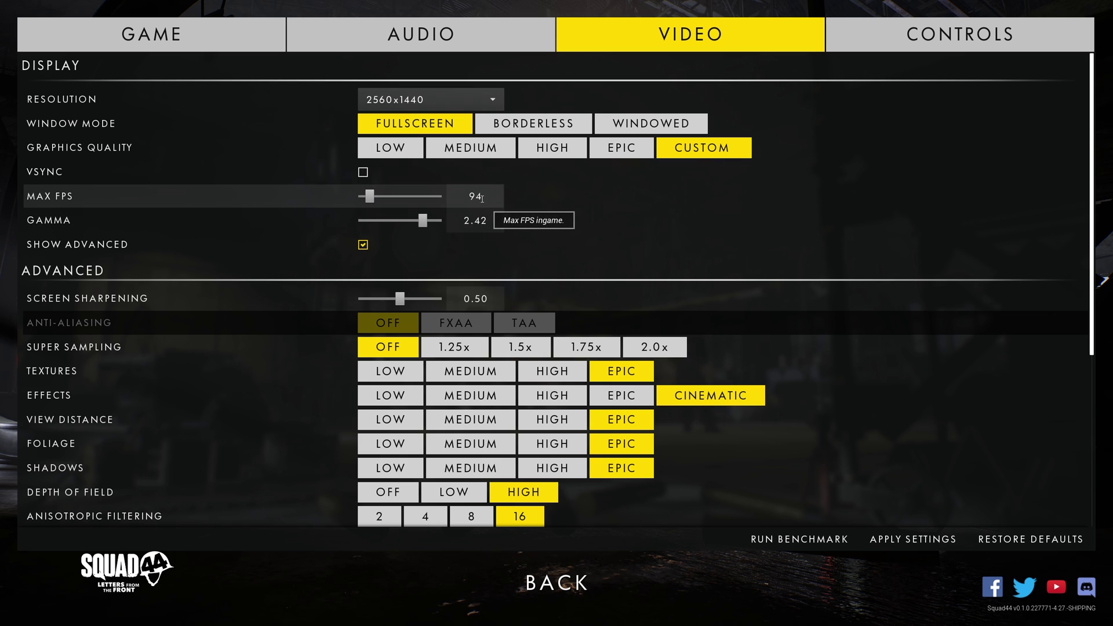
{"action": "mouse_move", "coordinate": [370, 197]}
{"action": "left_mouse_down"}
{"action": "mouse_move", "coordinate": [389, 197]}
{"action": "mouse_move", "coordinate": [374, 197]}
{"action": "left_mouse_up"}
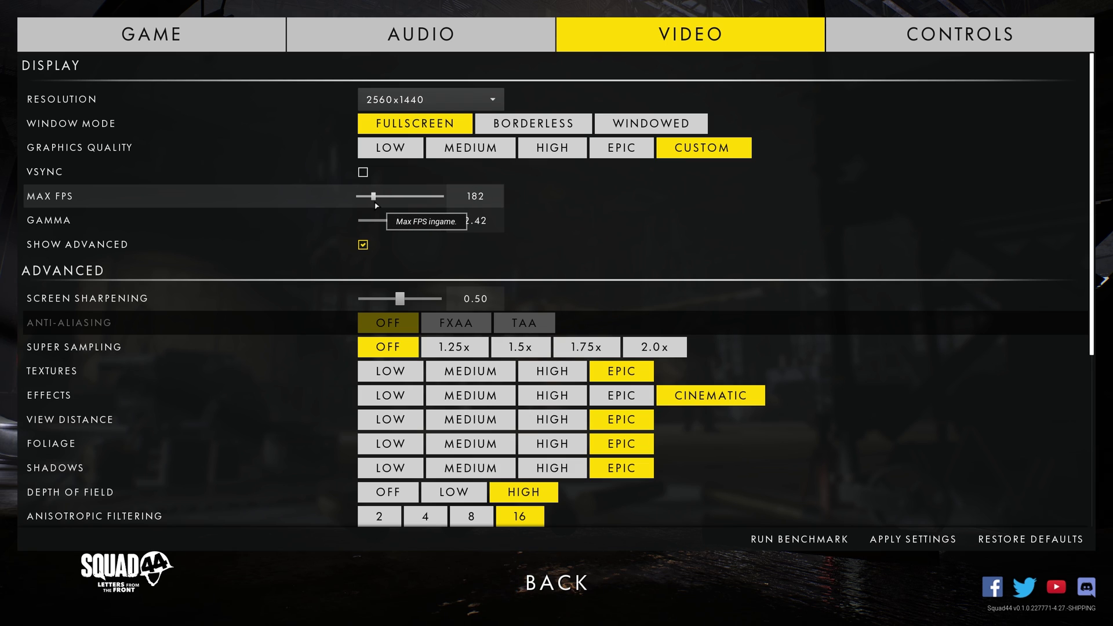
{"action": "left_click", "coordinate": [475, 196]}
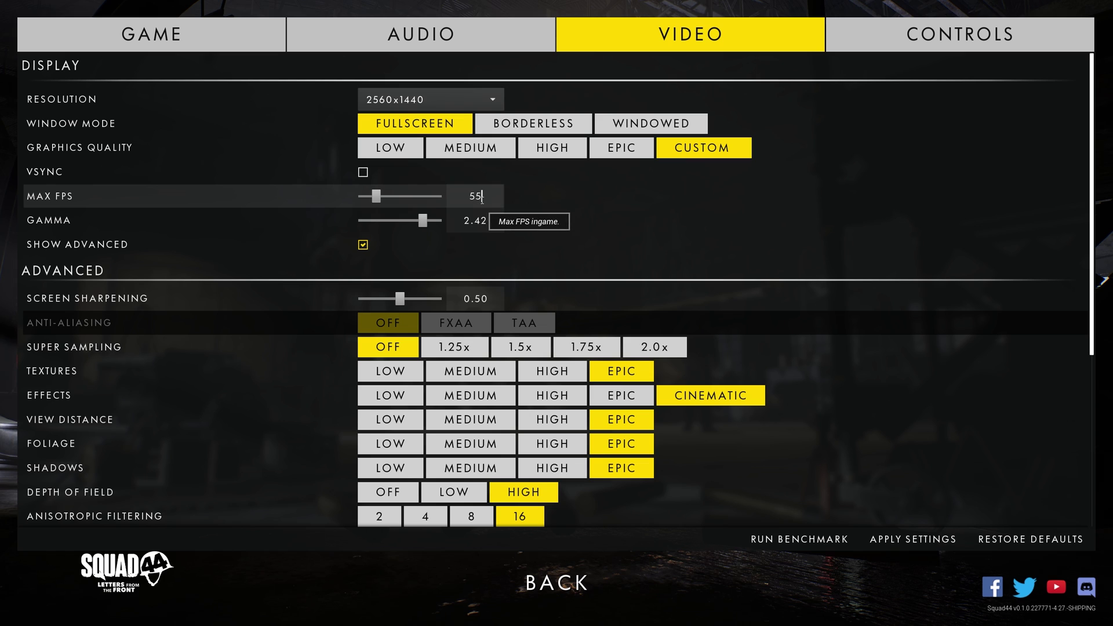
{"action": "left_click_drag", "start_coordinate": [367, 196], "coordinate": [510, 222]}
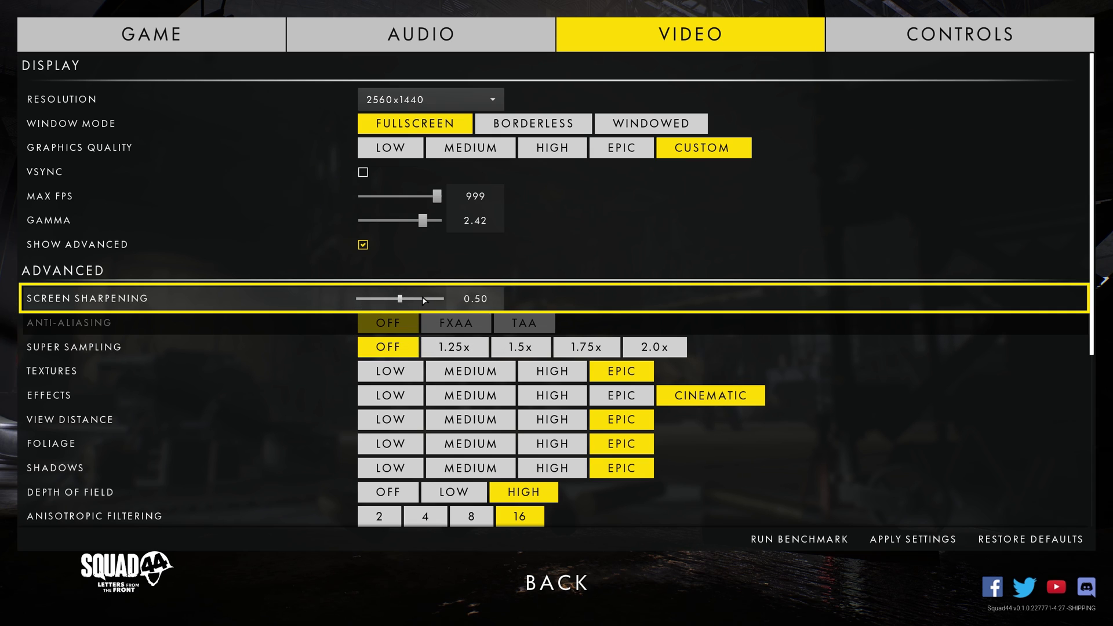
Move focus to Anti-Aliasing and scroll down to the Bloom, Motion Blur and DLSS options.
{"action": "key", "text": "Tab"}
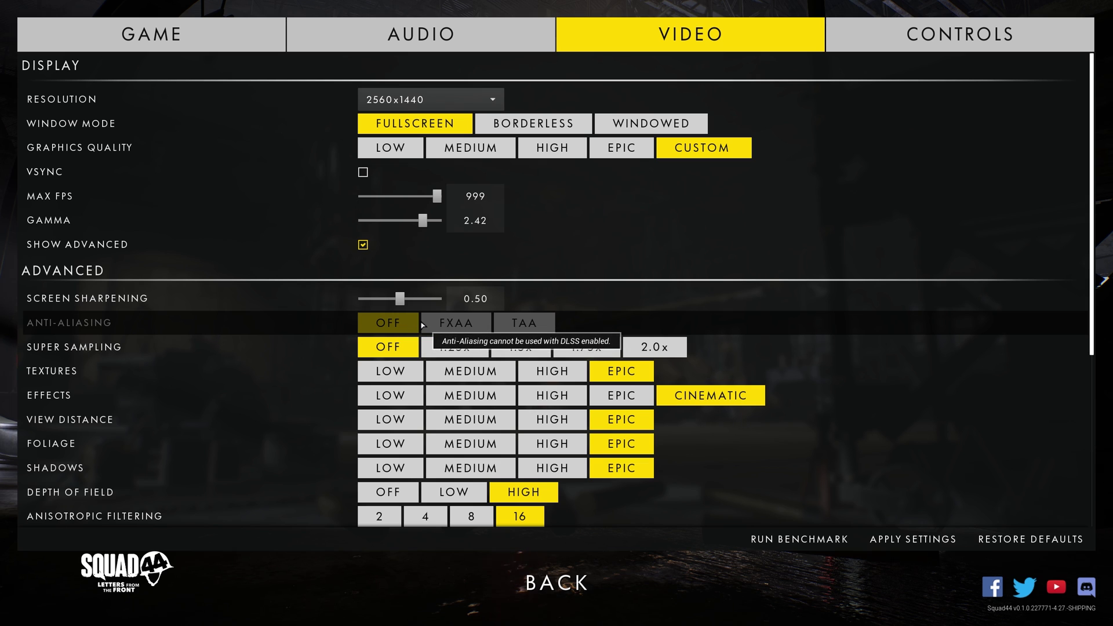
{"action": "scroll", "coordinate": [919, 426], "scroll_direction": "down", "scroll_amount": 5}
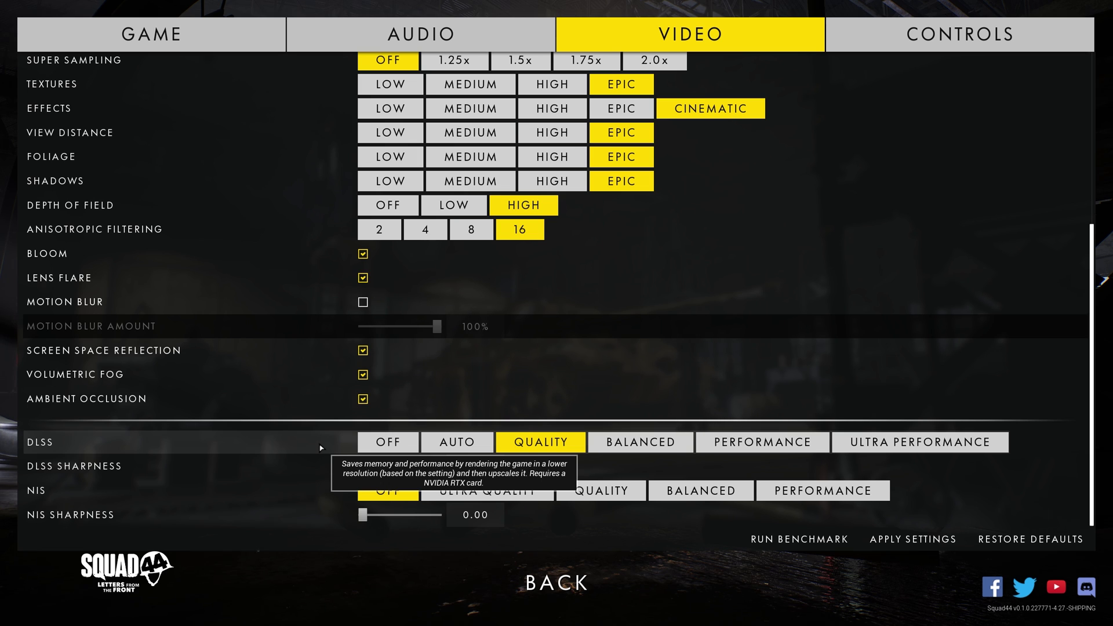
{"action": "scroll", "coordinate": [321, 448], "scroll_direction": "up", "scroll_amount": 5}
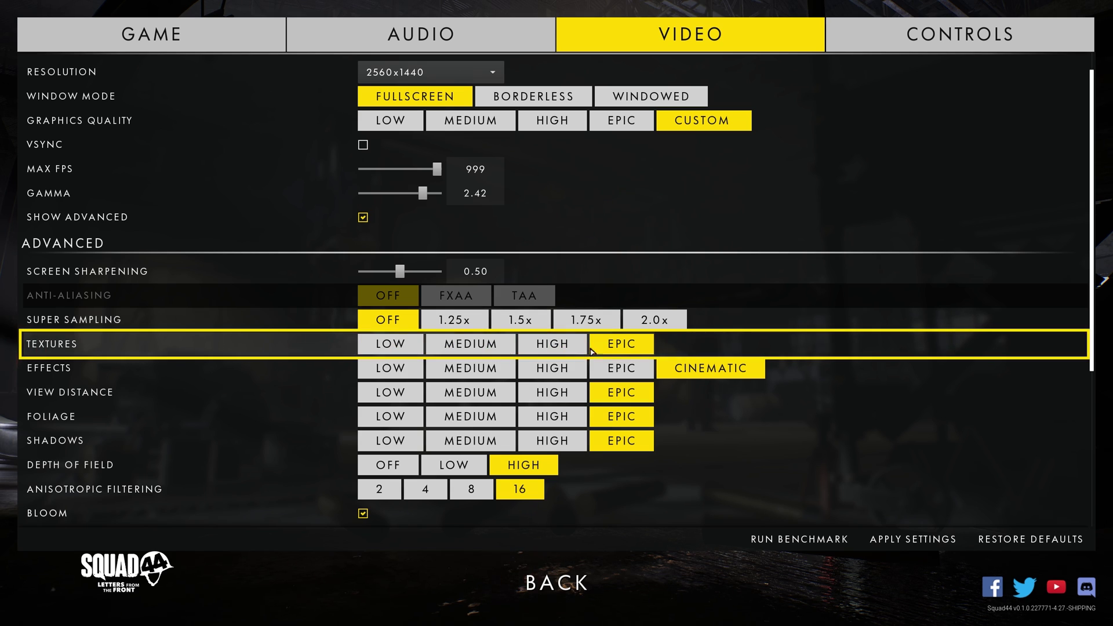
Try Textures quality at MEDIUM and HIGH, leaving it on EPIC.
{"action": "left_click", "coordinate": [471, 344]}
{"action": "left_click", "coordinate": [551, 347]}
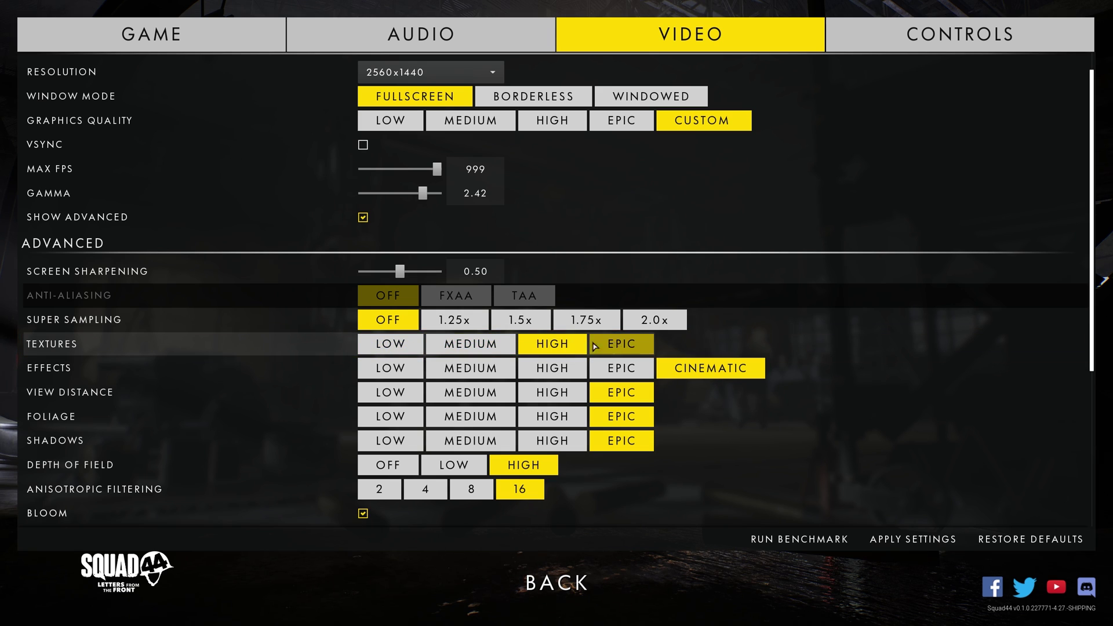
{"action": "left_click", "coordinate": [636, 346]}
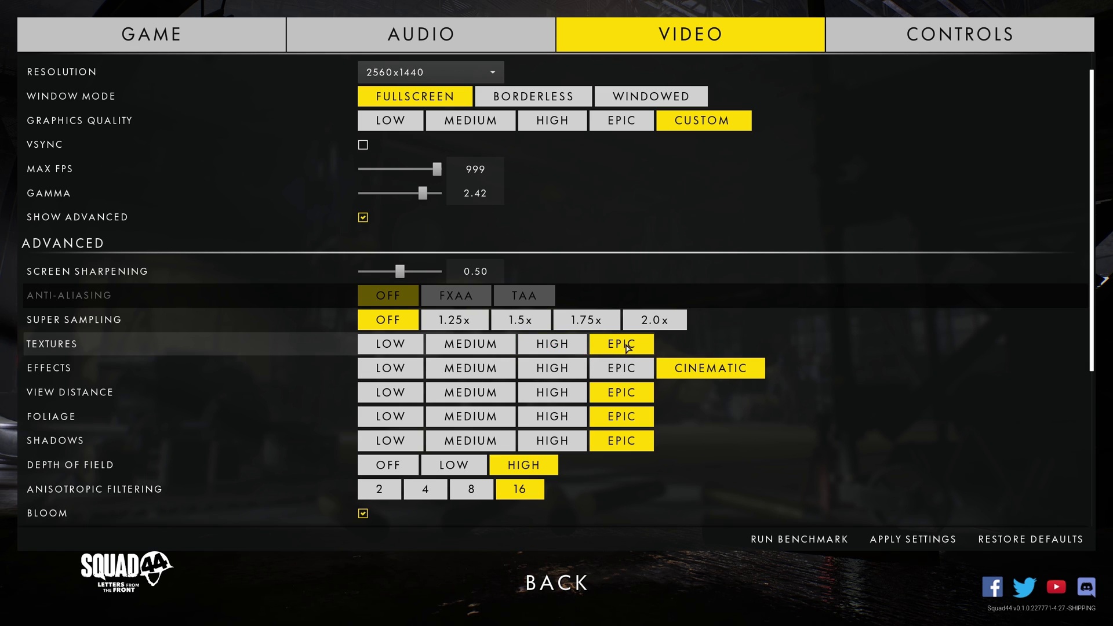
{"action": "left_click", "coordinate": [561, 347]}
{"action": "left_click", "coordinate": [613, 351]}
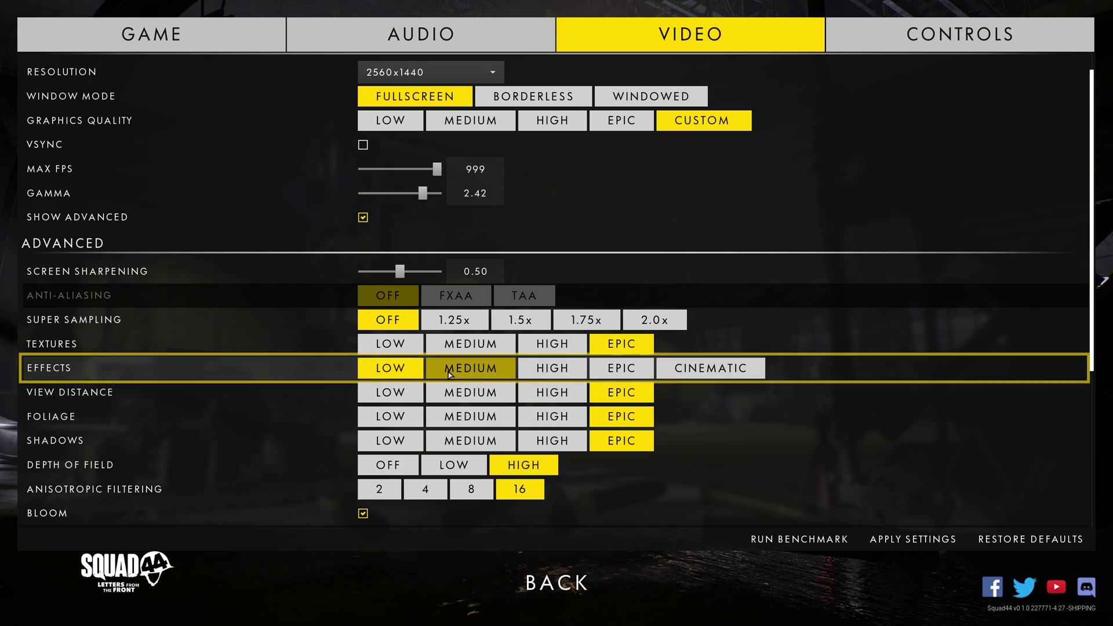
Cycle Effects quality through MEDIUM, HIGH and CINEMATIC, settling on EPIC.
{"action": "left_click", "coordinate": [467, 368]}
{"action": "left_click", "coordinate": [551, 371]}
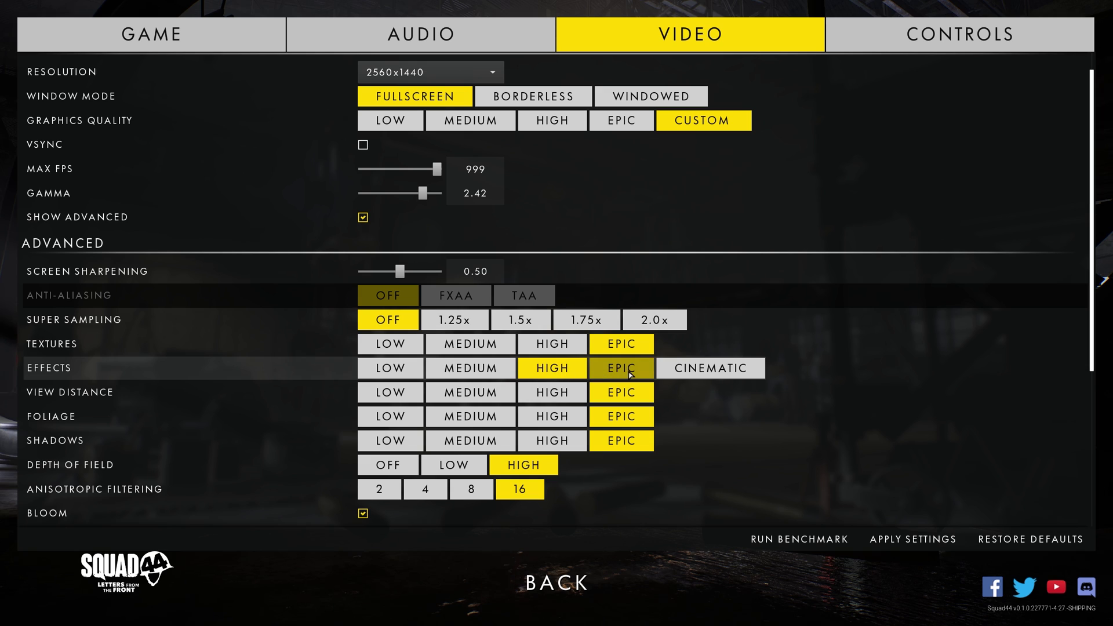
{"action": "left_click", "coordinate": [707, 375]}
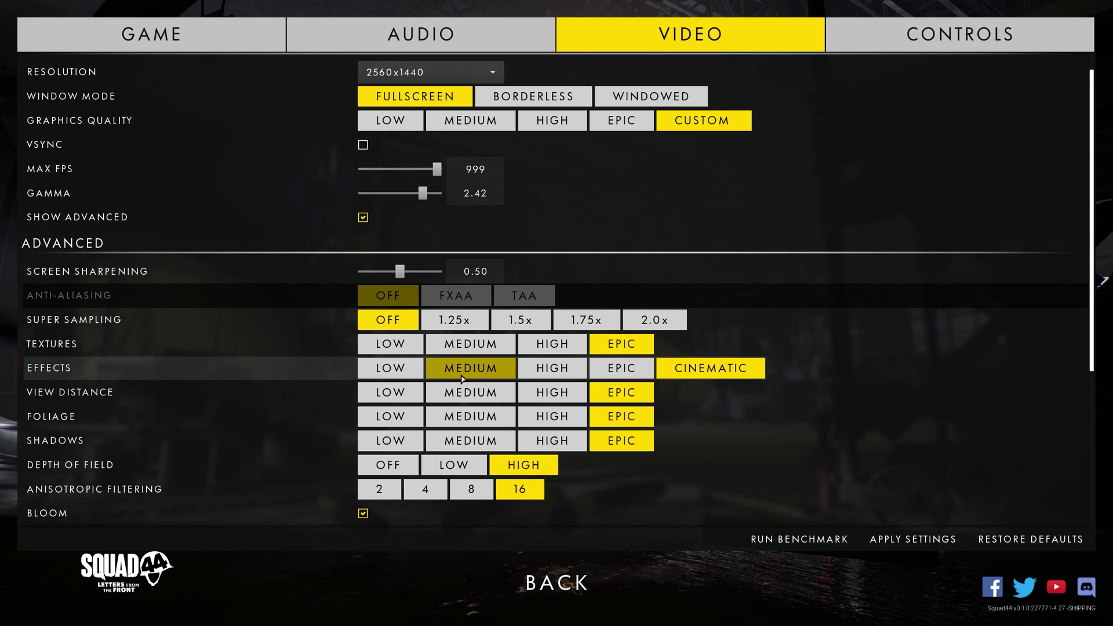
{"action": "left_click", "coordinate": [613, 369]}
{"action": "key", "text": "Down"}
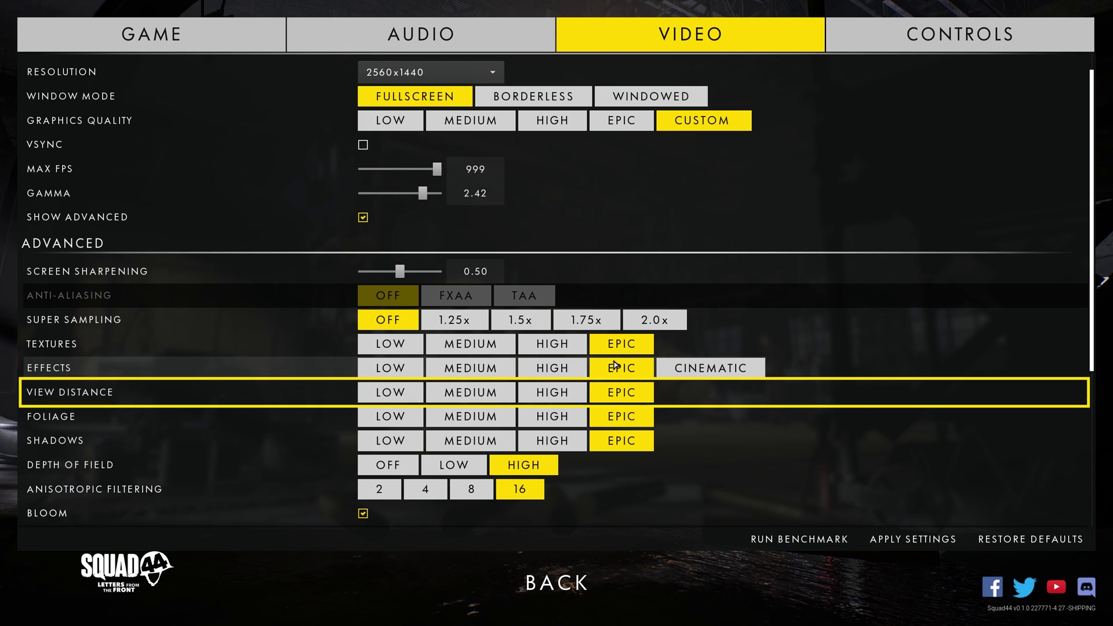
Set Effects back to CINEMATIC and try Foliage at HIGH before restoring EPIC.
{"action": "left_click", "coordinate": [673, 368]}
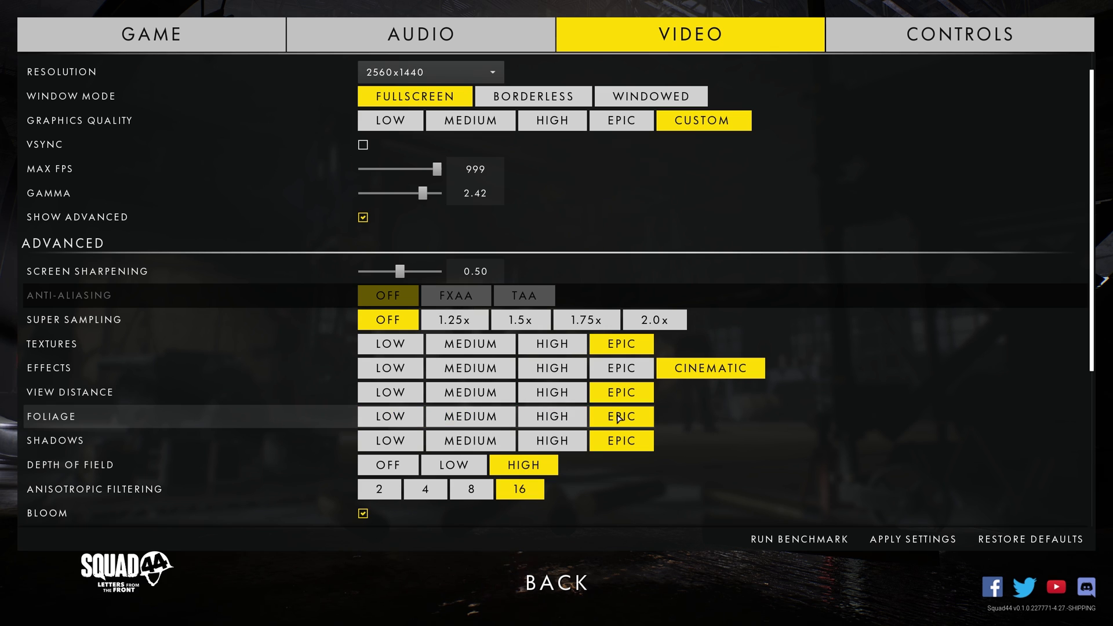
{"action": "left_click", "coordinate": [527, 419]}
{"action": "left_click", "coordinate": [615, 423]}
{"action": "scroll", "coordinate": [535, 455], "scroll_direction": "down", "scroll_amount": 1}
{"action": "scroll", "coordinate": [535, 455], "scroll_direction": "down", "scroll_amount": 2}
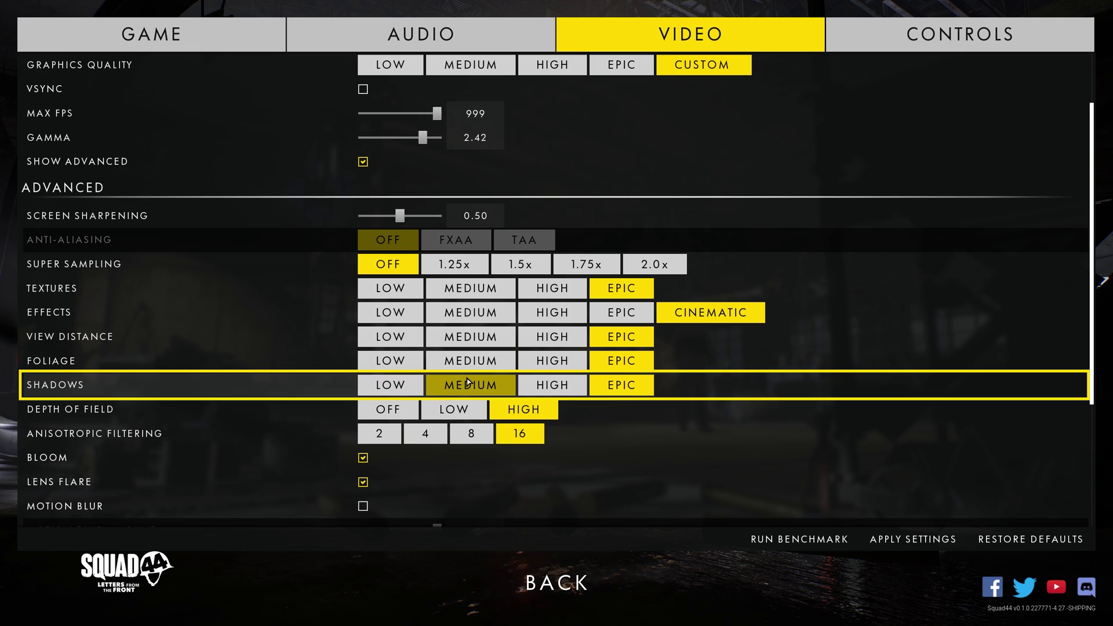
Lower Shadows to HIGH, then return it to EPIC.
{"action": "left_click", "coordinate": [534, 385]}
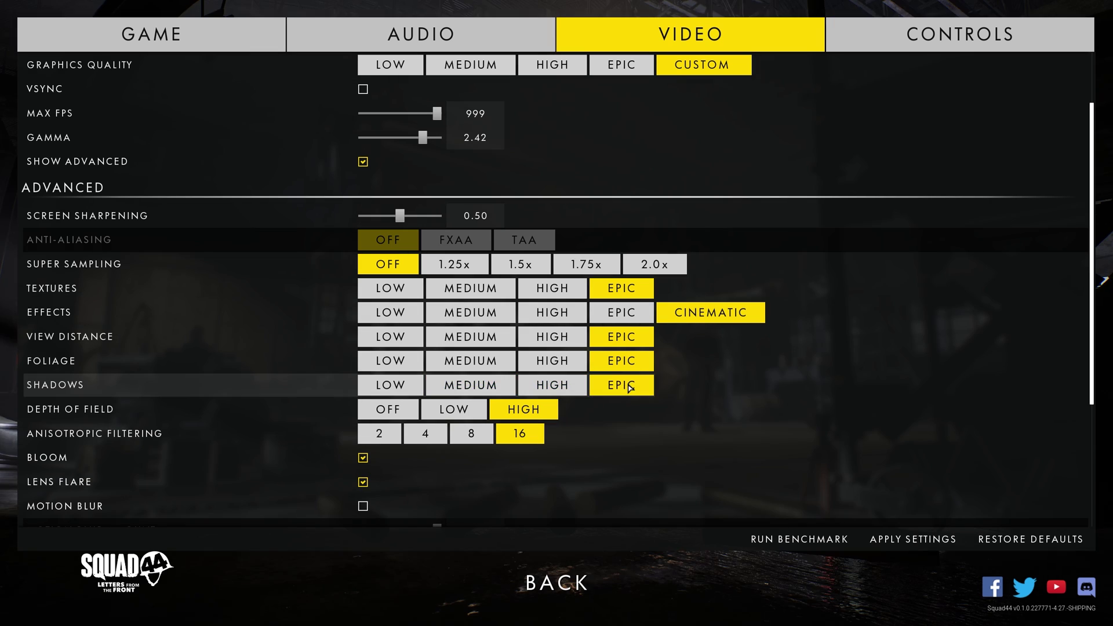
{"action": "left_click", "coordinate": [623, 387]}
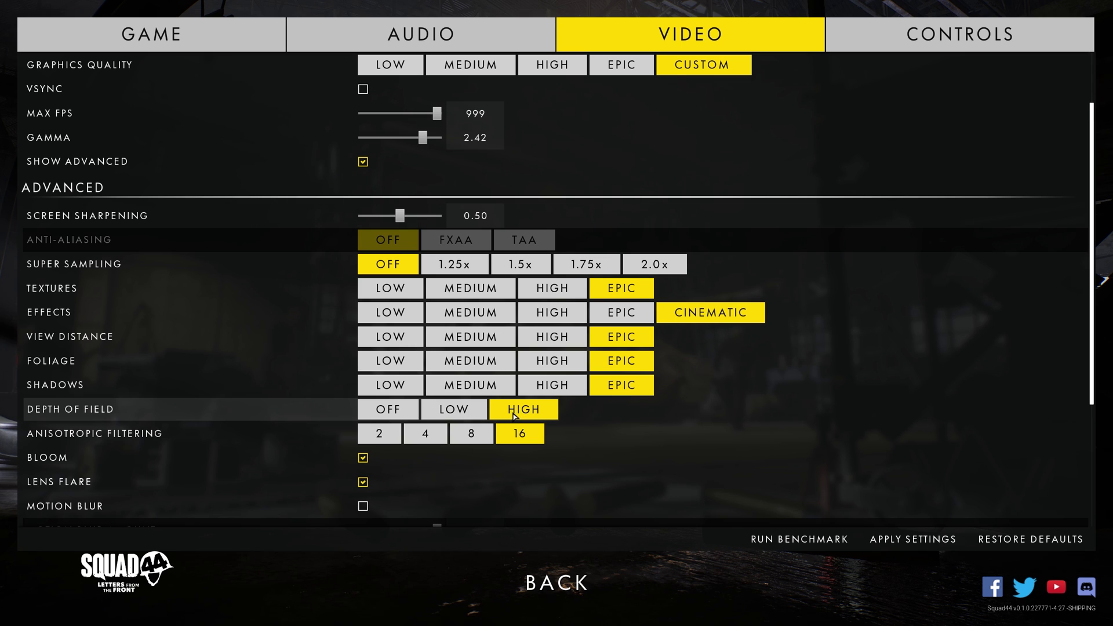
{"action": "scroll", "coordinate": [520, 412], "scroll_direction": "down", "scroll_amount": 1}
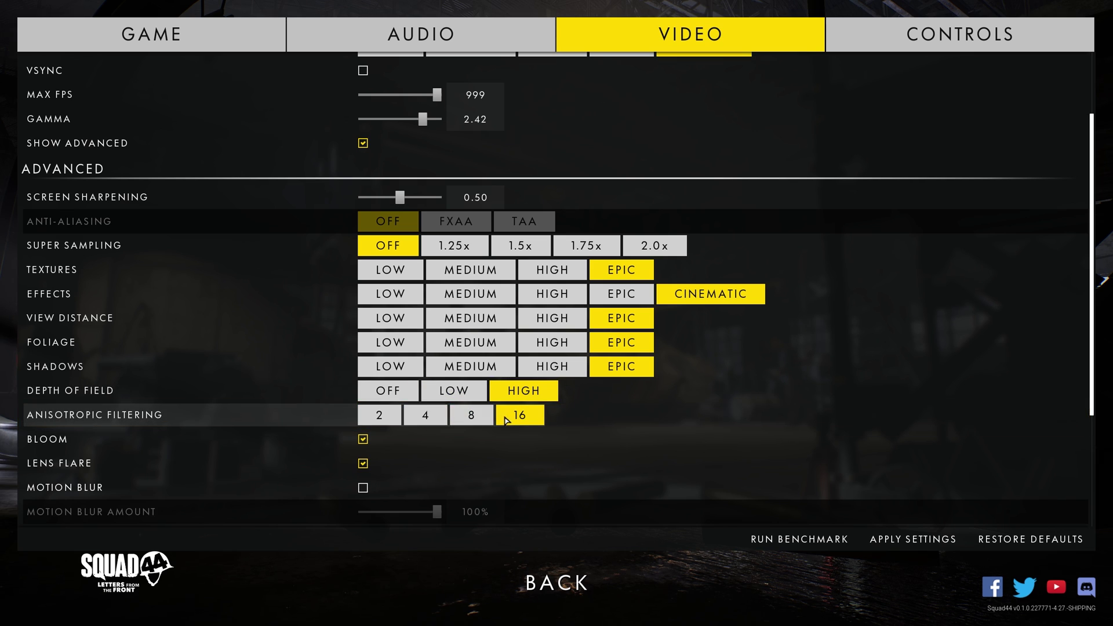
Set Anisotropic Filtering to 2, then back to 16.
{"action": "left_click", "coordinate": [390, 419]}
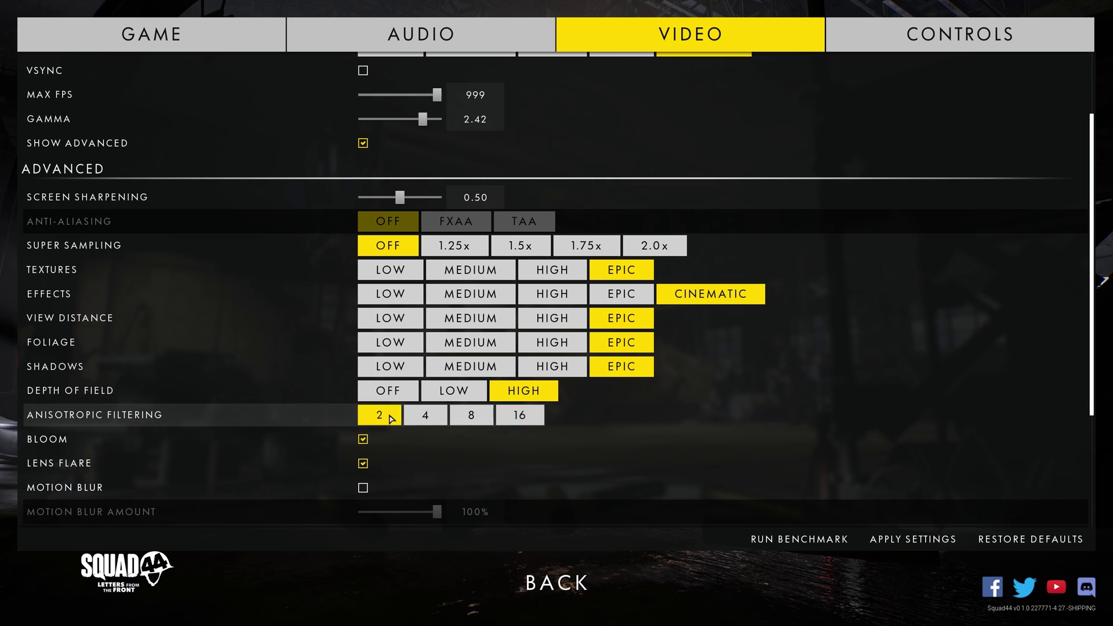
{"action": "left_click", "coordinate": [517, 417]}
{"action": "scroll", "coordinate": [513, 426], "scroll_direction": "down", "scroll_amount": 3}
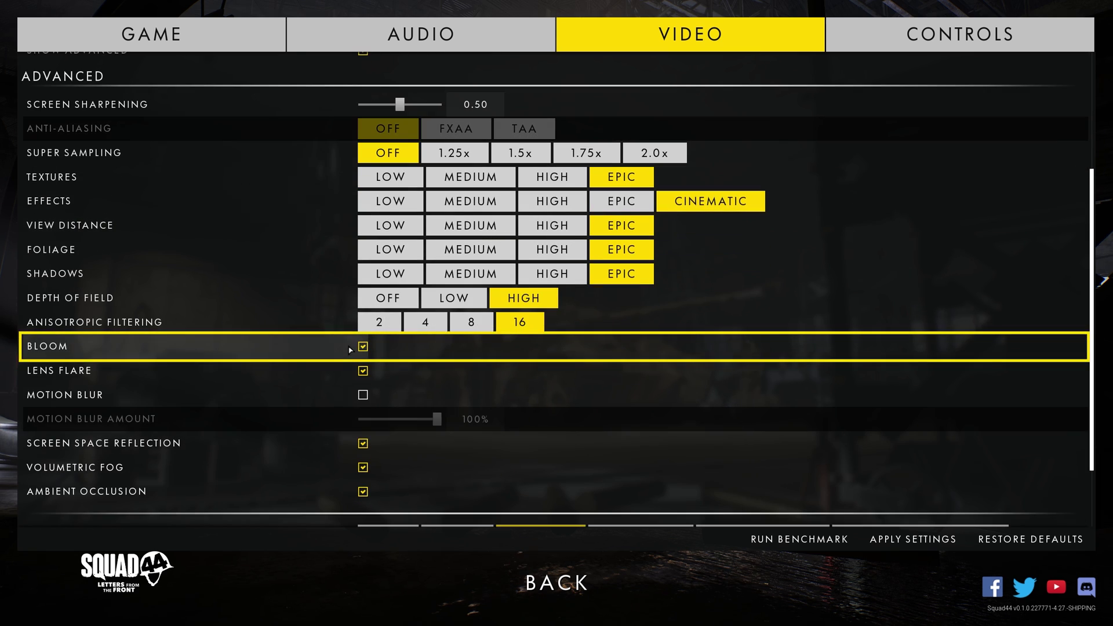
Switch Bloom off and on twice, leaving it enabled, and move on past Motion Blur.
{"action": "left_click", "coordinate": [350, 348]}
{"action": "left_click", "coordinate": [350, 348]}
{"action": "left_click", "coordinate": [351, 348]}
{"action": "left_click", "coordinate": [350, 348]}
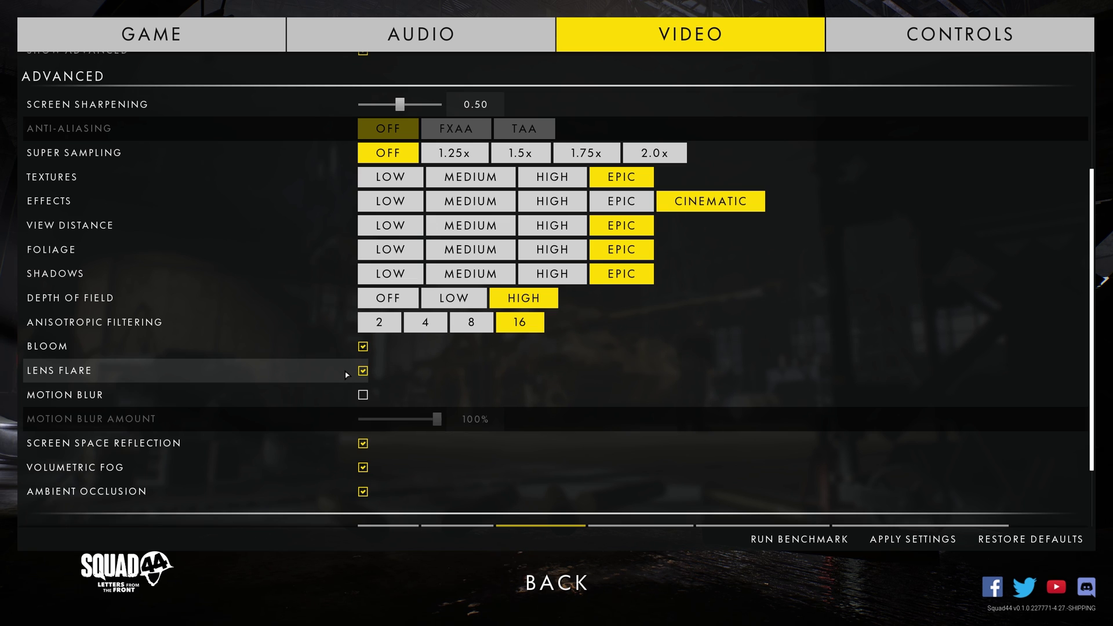
{"action": "key", "text": "Down"}
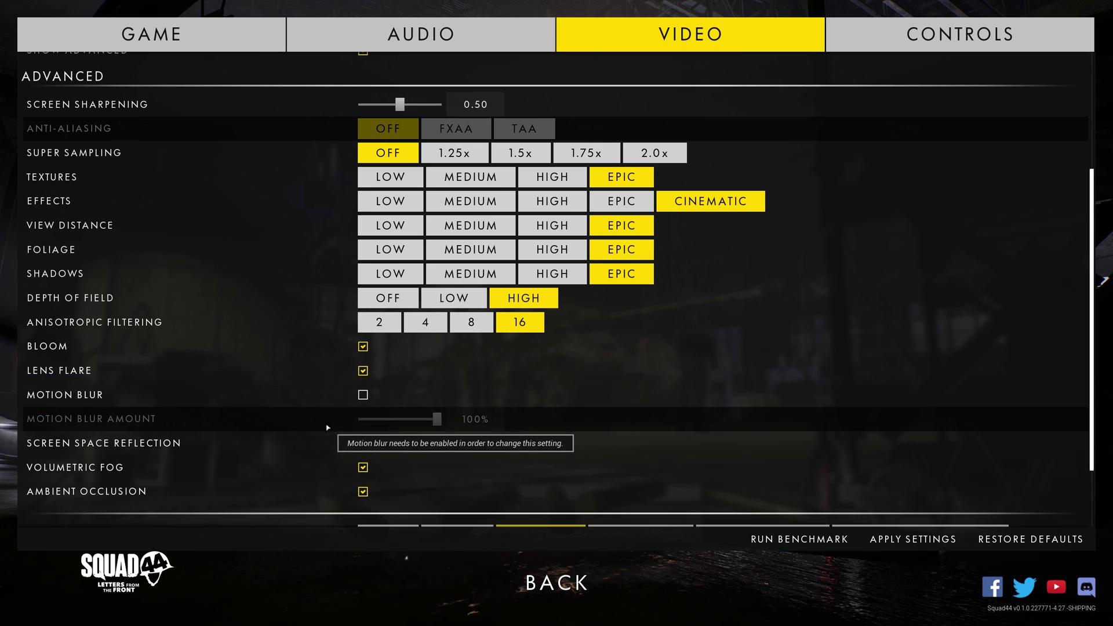
{"action": "scroll", "coordinate": [336, 445], "scroll_direction": "down", "scroll_amount": 2}
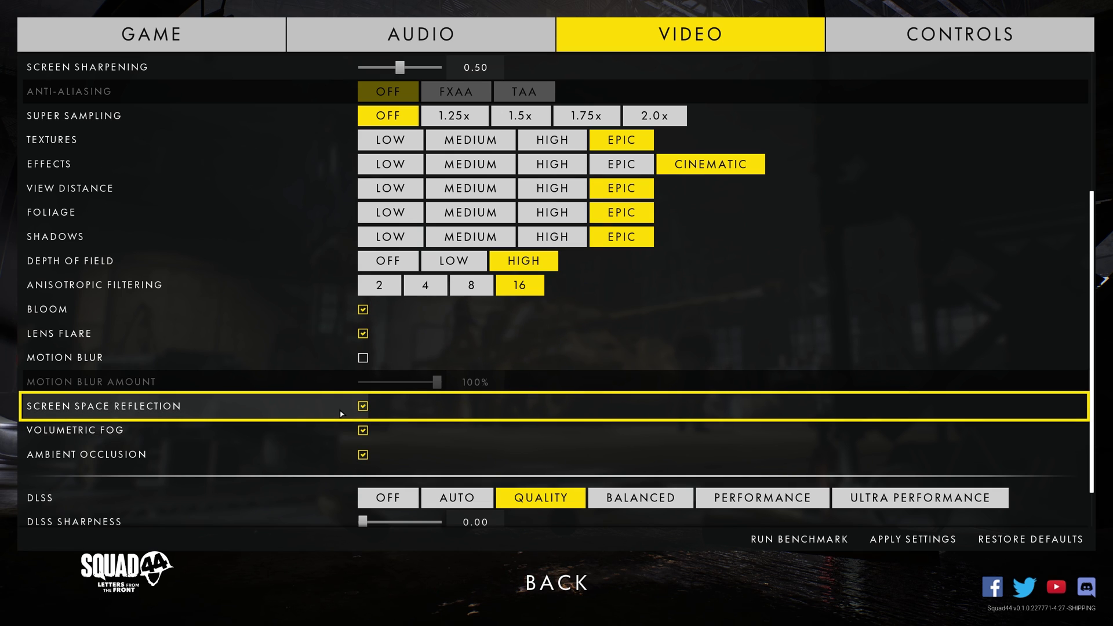
Turn Volumetric Fog off and back on, then review DLSS Quality and NIS Off below.
{"action": "left_click", "coordinate": [363, 431]}
{"action": "left_click", "coordinate": [363, 431]}
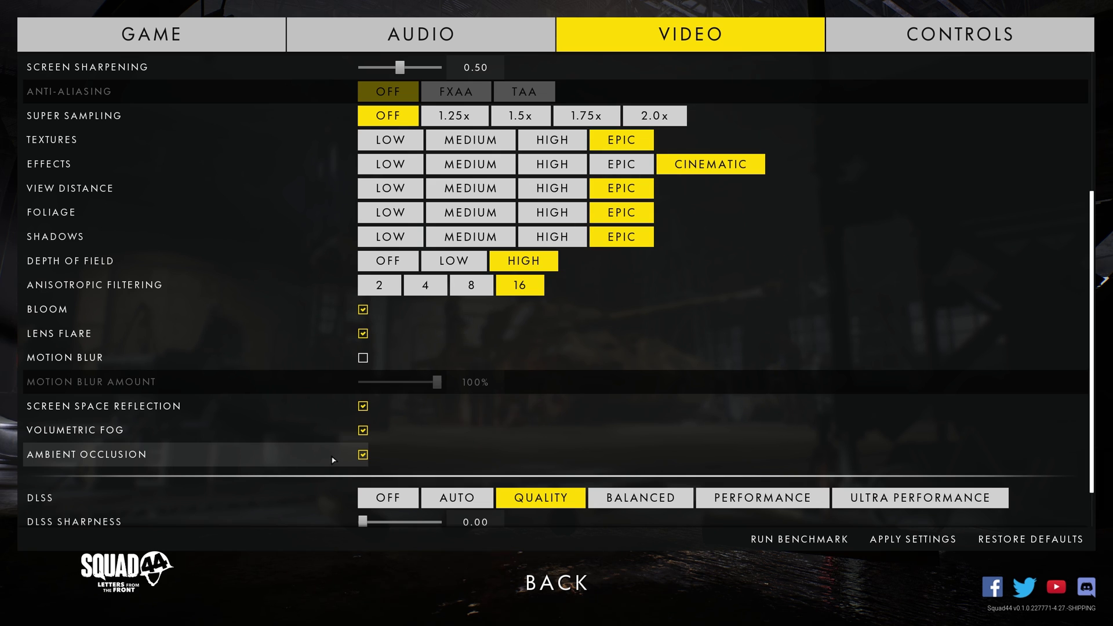
{"action": "mouse_move", "coordinate": [325, 498]}
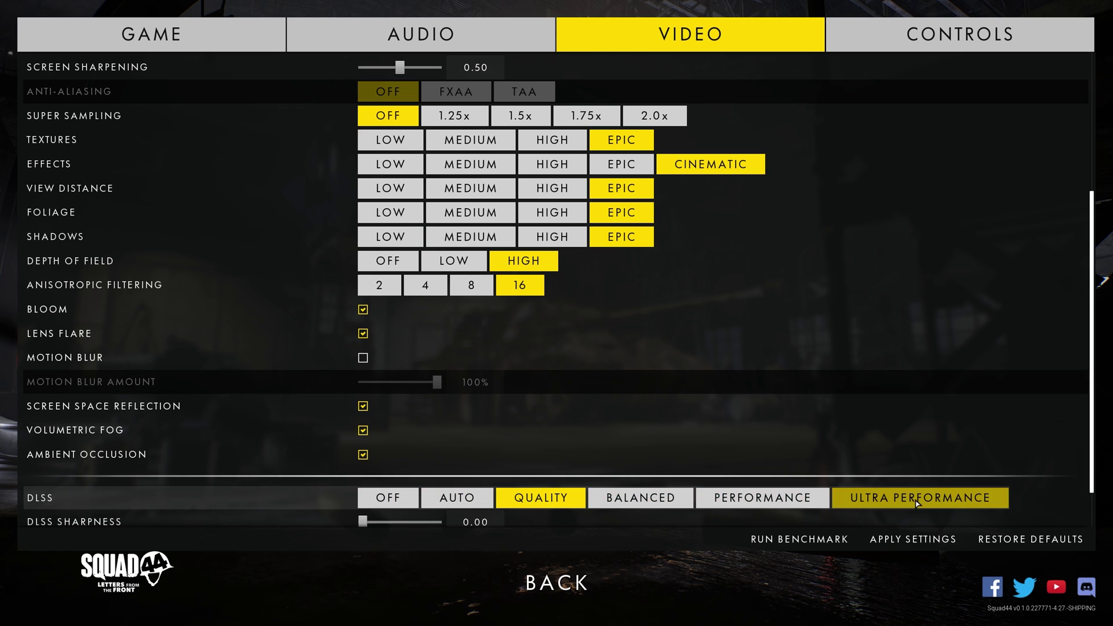
{"action": "scroll", "coordinate": [787, 500], "scroll_direction": "down", "scroll_amount": 2}
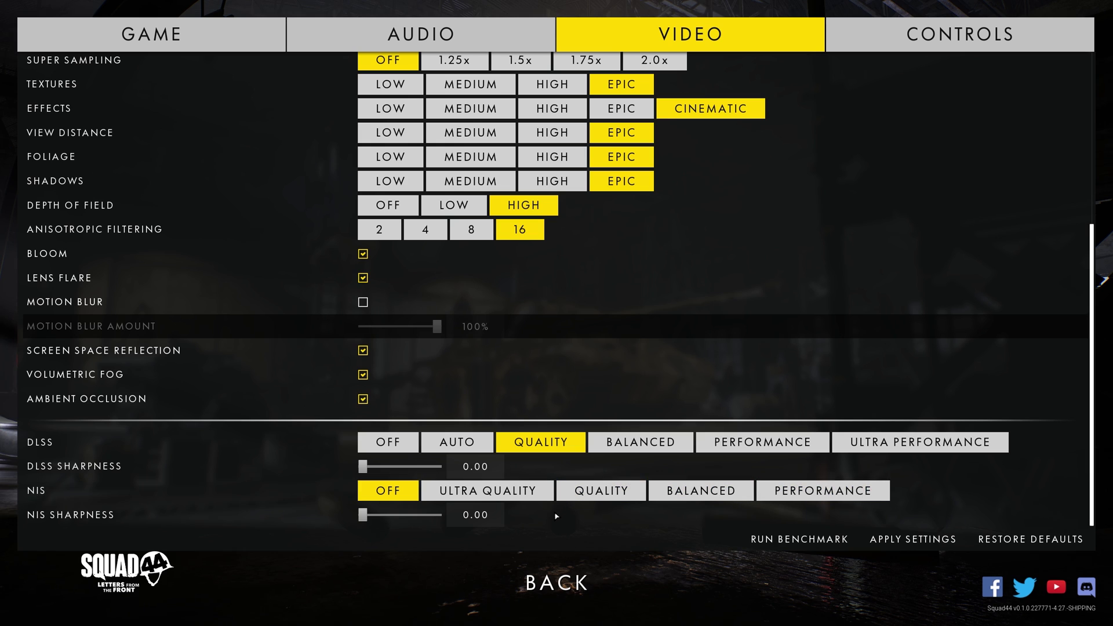